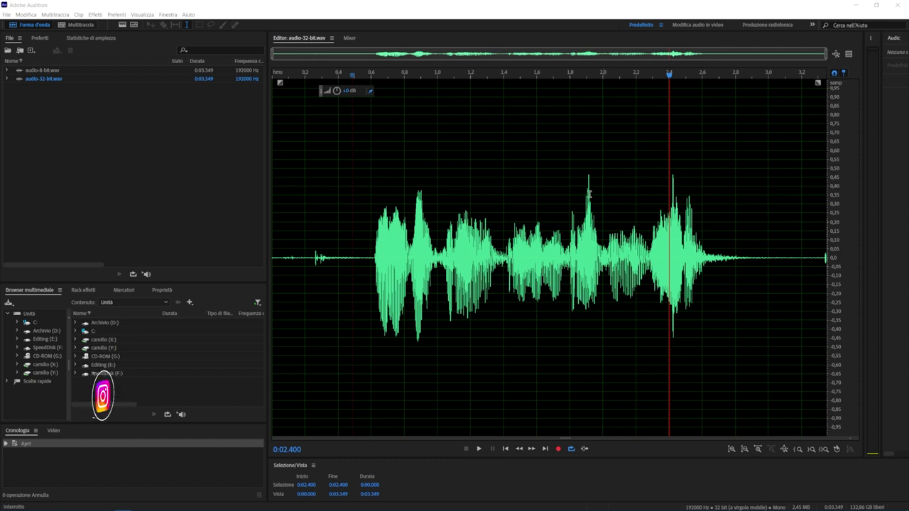
Step: Enlarge the waveform editor by narrowing the file list area, and shorten the file list to give the media browser more height
left_click(129, 168)
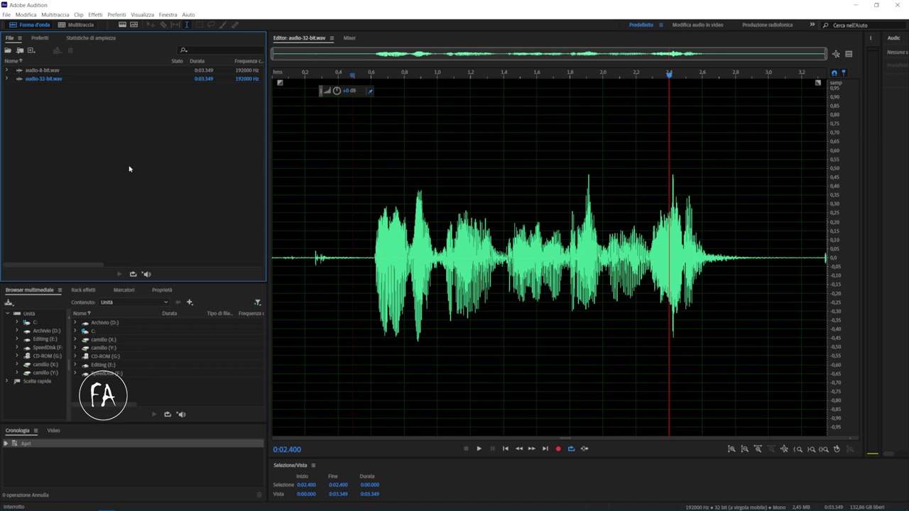
left_click_drag(267, 168, 208, 164)
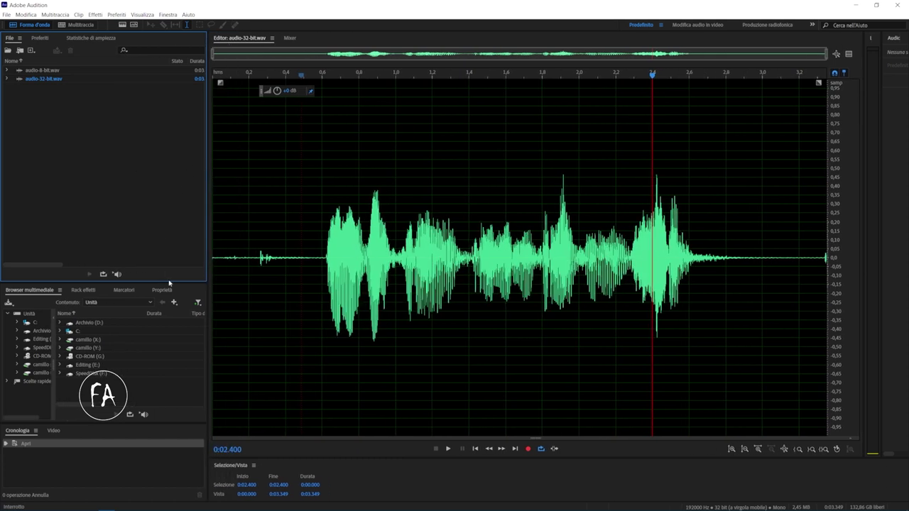
left_click_drag(176, 283, 177, 261)
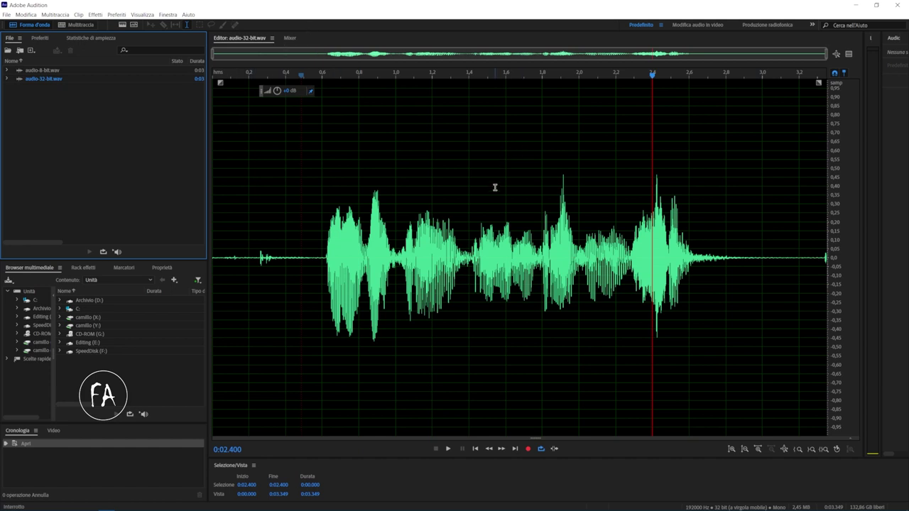
Step: Select the spoken passage of audio-32-bit.wav from about 0.53 s to 2.86 s and play part of it
left_click_drag(304, 196, 745, 194)
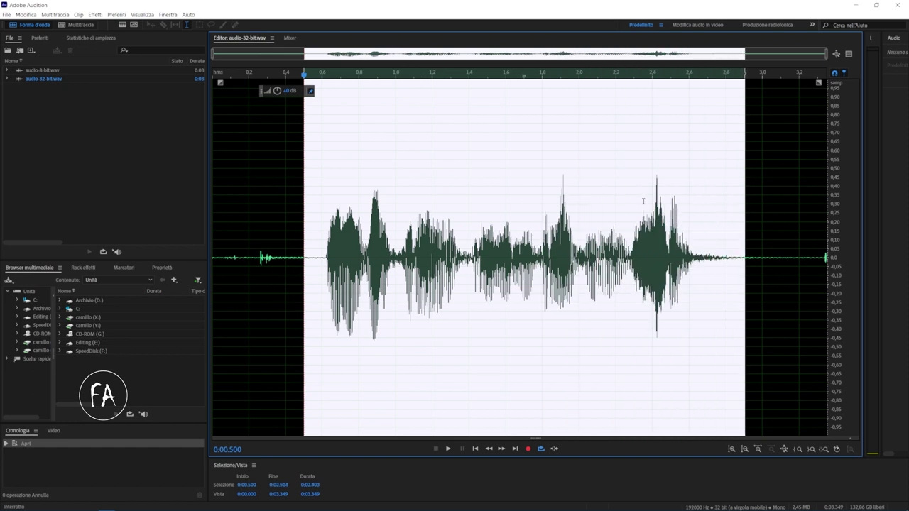
left_click(487, 205)
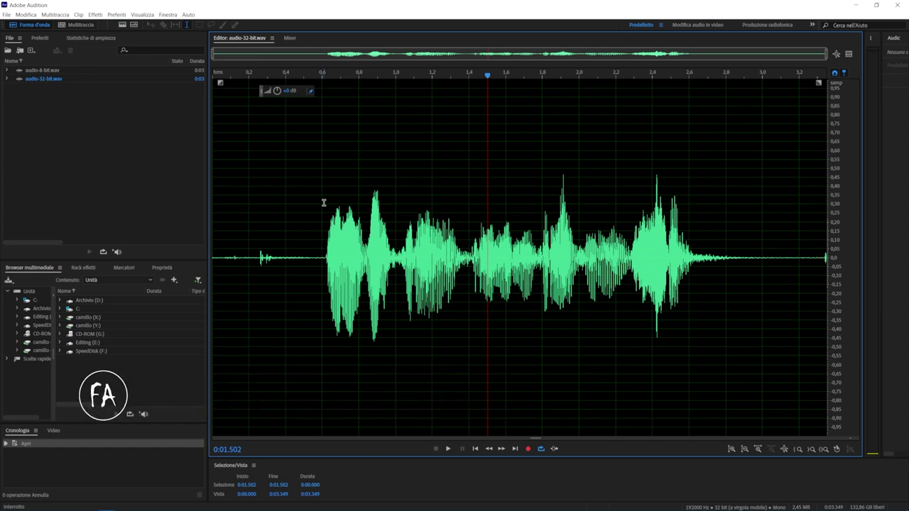
left_click_drag(310, 209, 737, 196)
key("space")
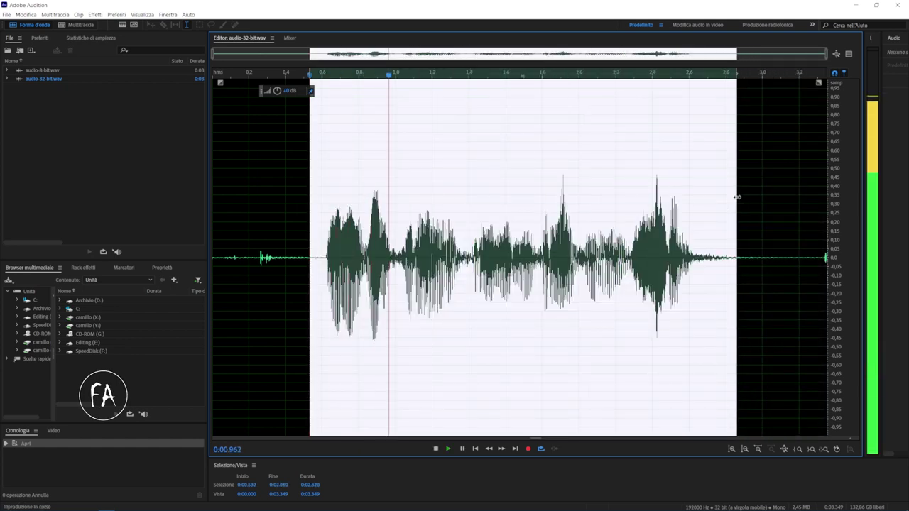
key("space")
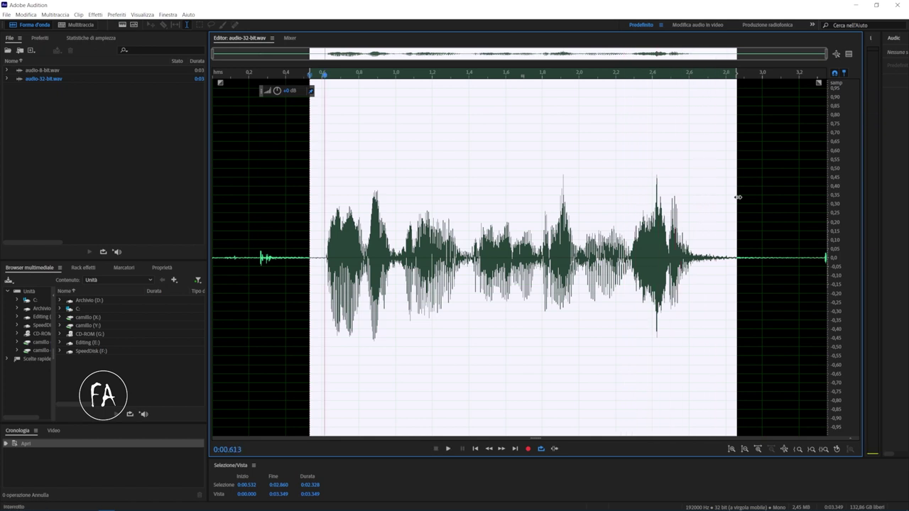
Step: Examine the individual wave cycles of audio-32-bit.wav between about 0.696 s and 0.710 s
left_click(336, 226)
scroll(349, 250, "up", 5)
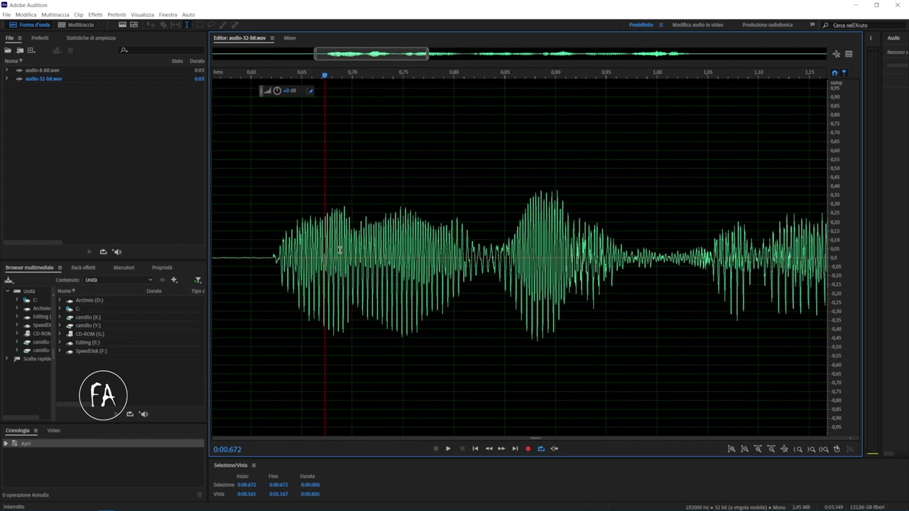
scroll(349, 250, "up", 10)
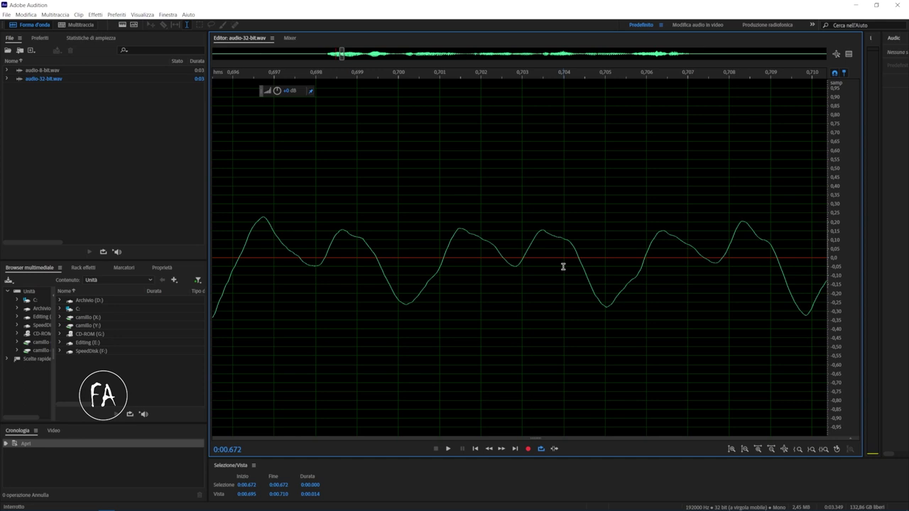
left_click_drag(295, 255, 739, 267)
left_click(769, 255)
Step: Magnify the curve to sample level, mark six consecutive samples starting near 0.698885 s, and clear the selection
scroll(347, 247, "up", 5)
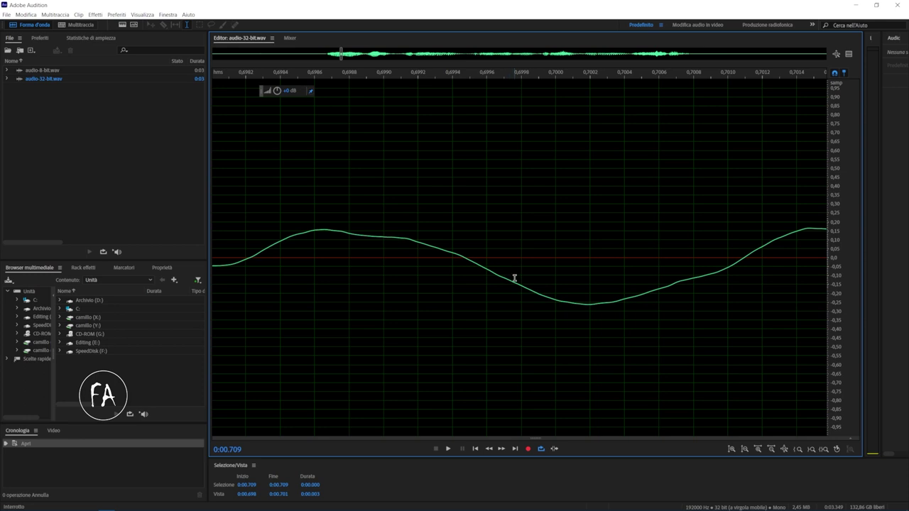
scroll(364, 243, "up", 5)
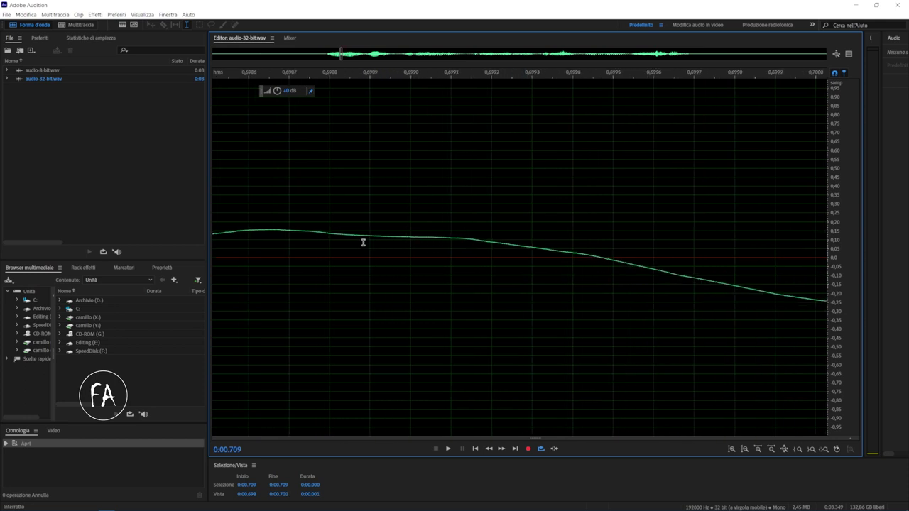
scroll(363, 242, "up", 6)
left_click(365, 240)
left_click_drag(364, 241, 658, 230)
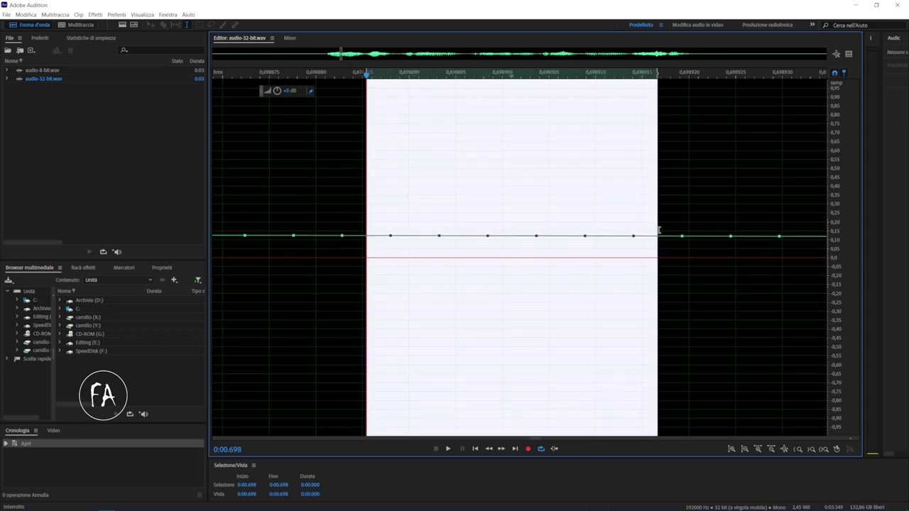
left_click(414, 228)
Step: Compare the wider waveform with its sample points, marking a run of samples from about 0.69658 s to 0.69664 s and deselecting it
scroll(406, 228, "down", 5)
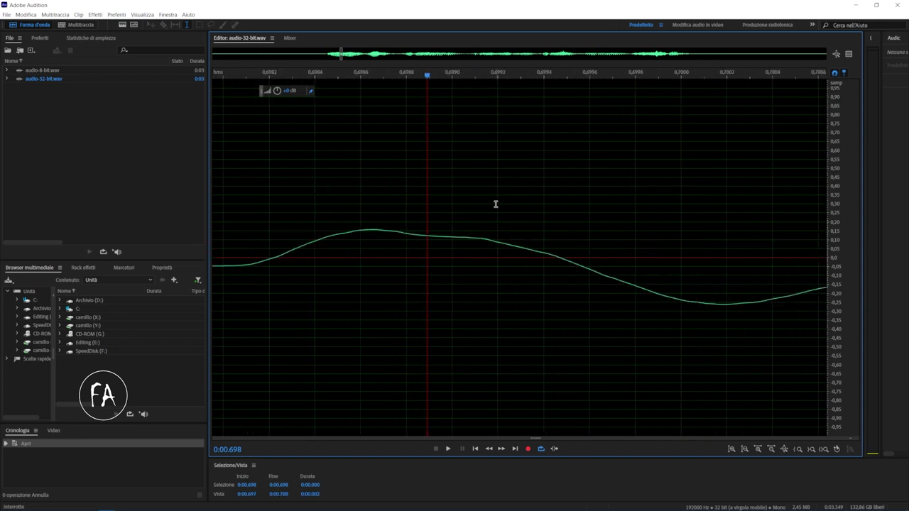
scroll(497, 199, "down", 5)
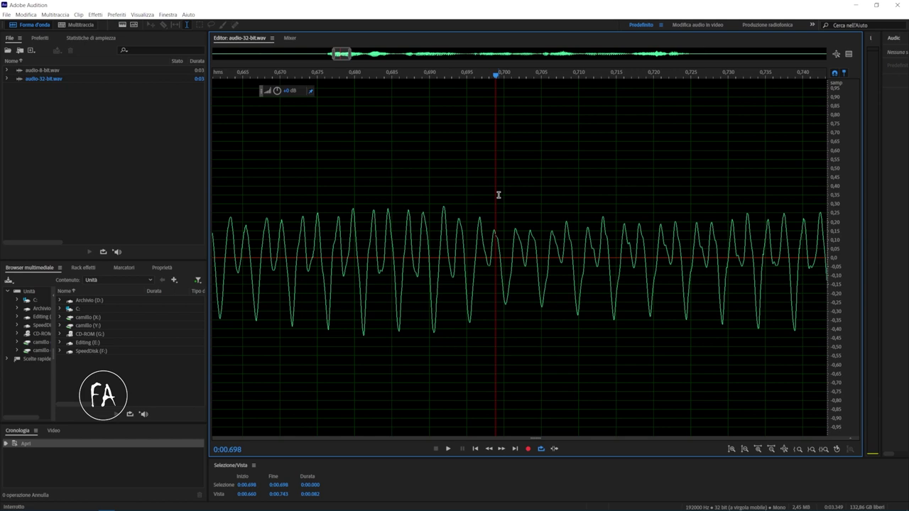
scroll(485, 211, "up", 10)
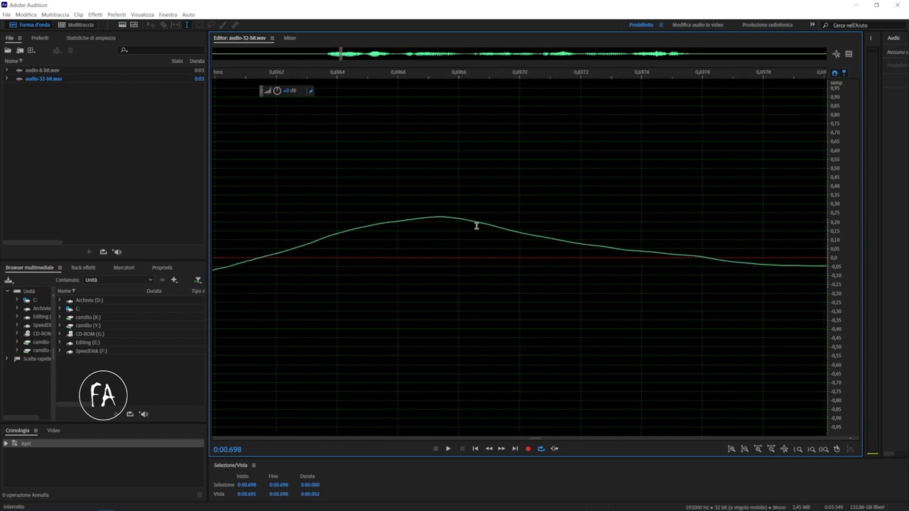
scroll(398, 224, "up", 4)
left_click_drag(349, 219, 479, 212)
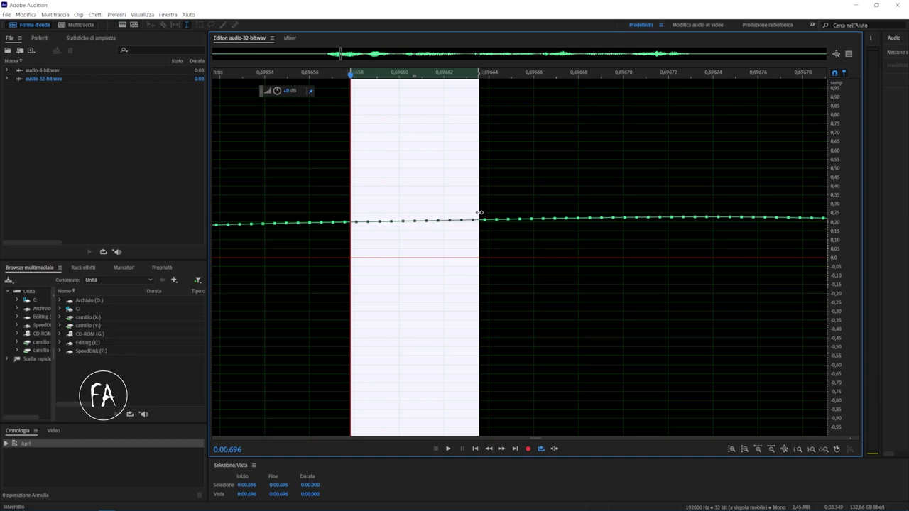
left_click(490, 216)
Step: Select three adjacent samples near 0.69660 s, and replace that selection with only the first of them
scroll(396, 211, "up", 3)
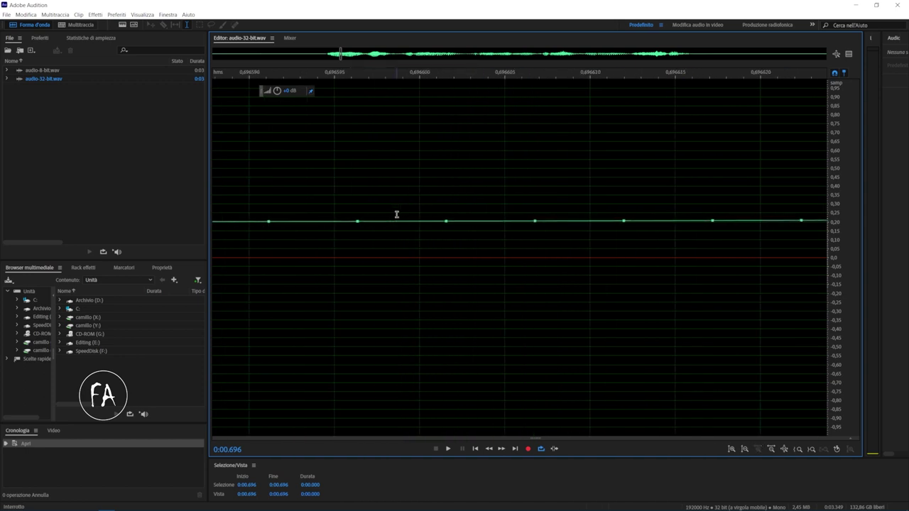
left_click_drag(440, 218, 625, 189)
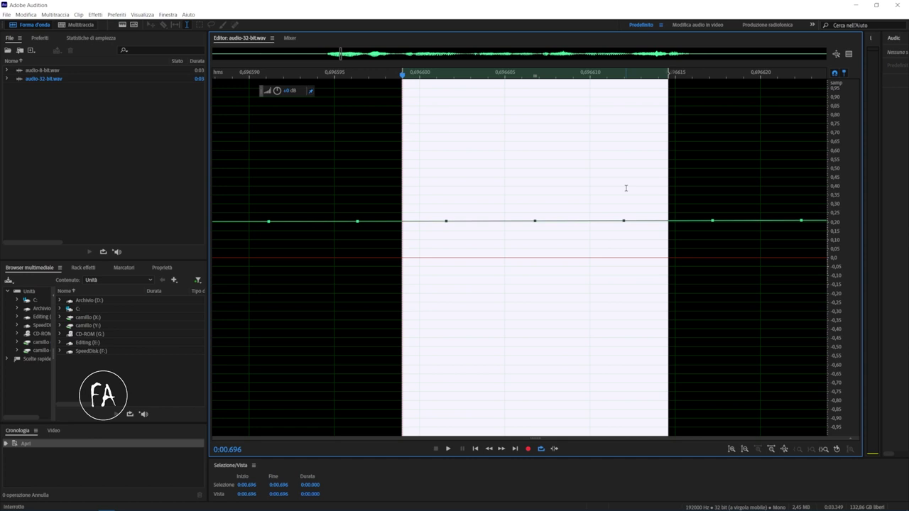
left_click_drag(435, 166, 470, 224)
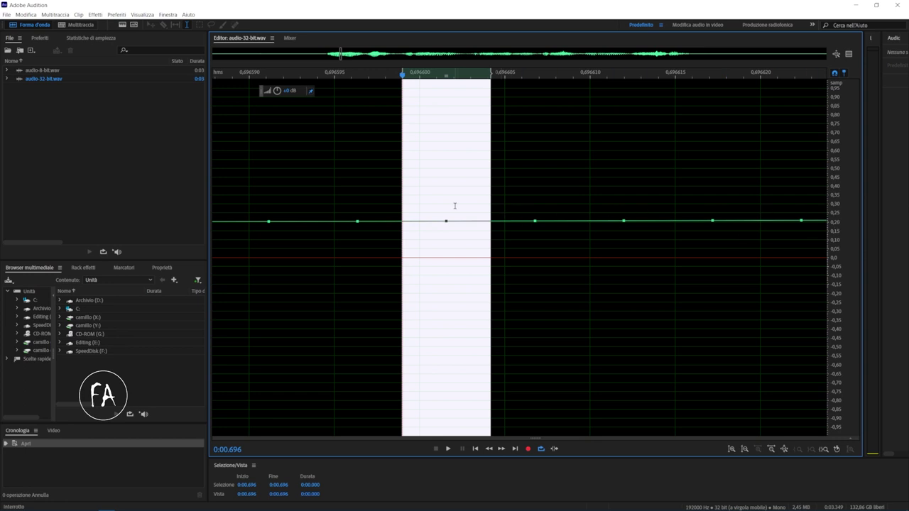
Step: Inspect the single selected sample near 0.69660 s against the surrounding curve, and clear the selection
scroll(455, 205, "down", 5)
scroll(457, 204, "down", 5)
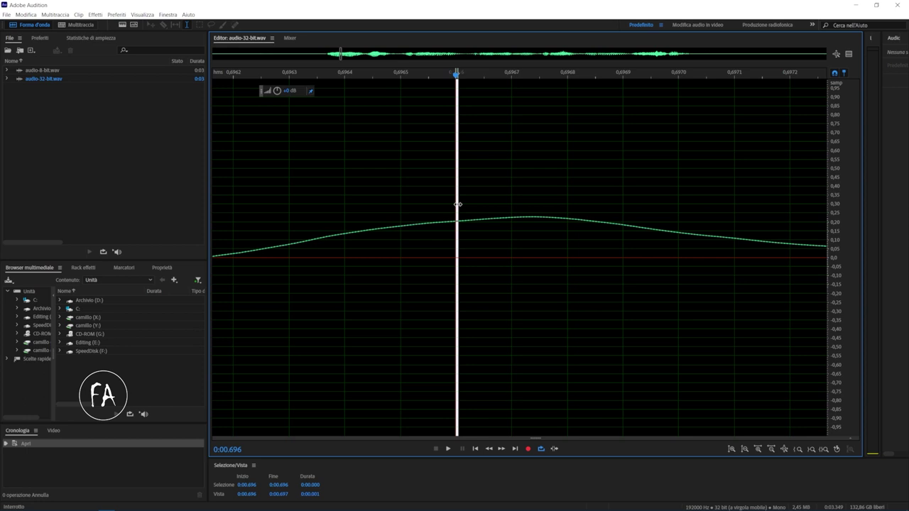
scroll(454, 237, "up", 6)
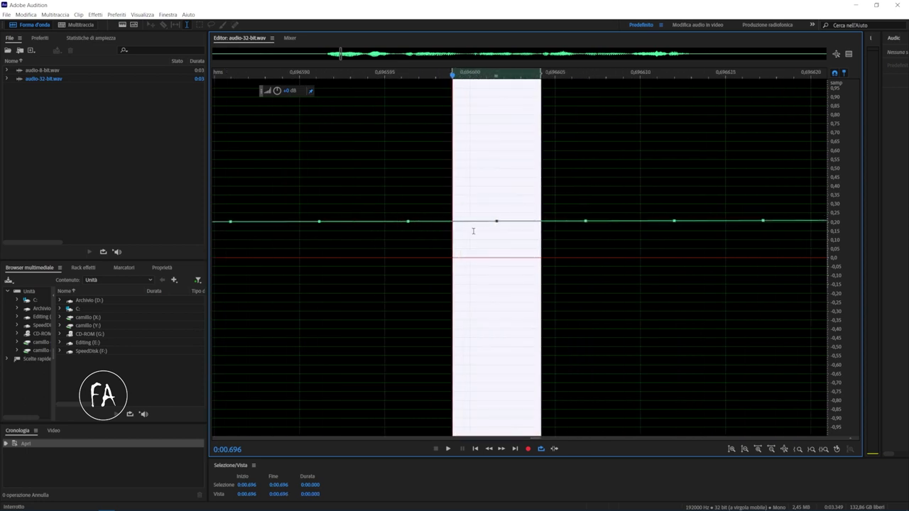
left_click_drag(470, 218, 510, 217)
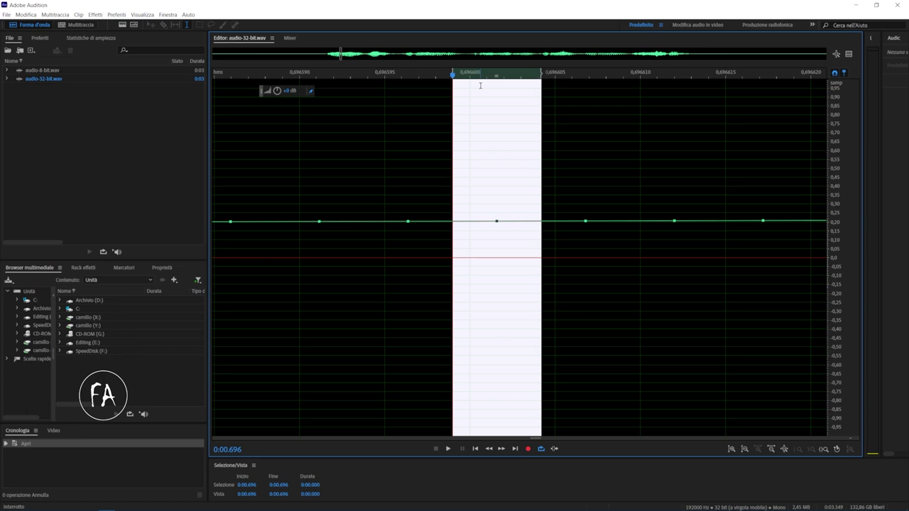
left_click(459, 223)
left_click_drag(448, 221, 501, 225)
key("ctrl+shift+a")
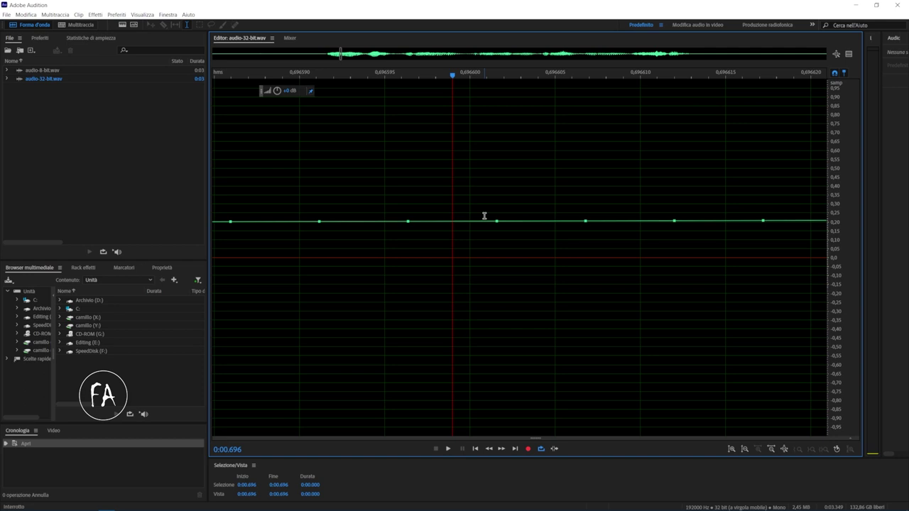
Step: Inspect the wave around 0.6966 s, mark the single sample near 0.69658 s, and deselect it
scroll(486, 220, "down", 1)
scroll(487, 220, "down", 6)
scroll(487, 220, "down", 3)
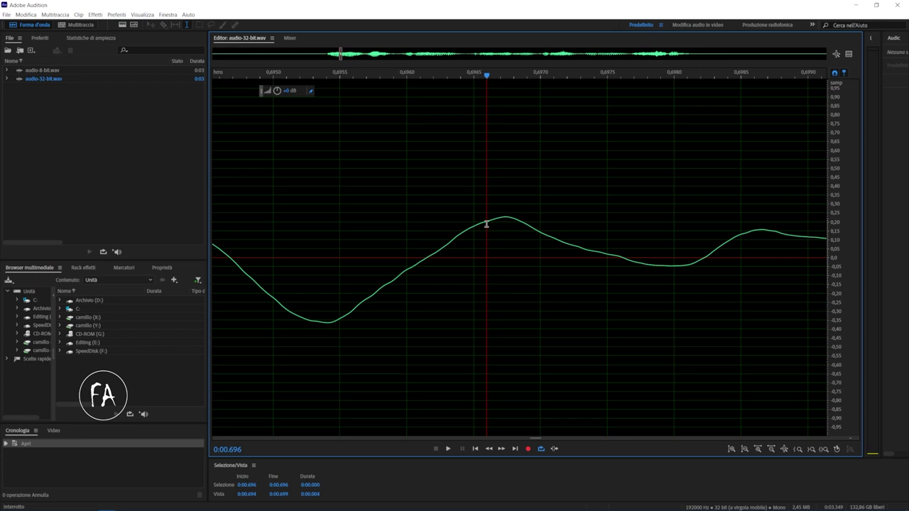
scroll(486, 224, "up", 15)
left_click_drag(495, 221, 519, 223)
left_click(502, 219)
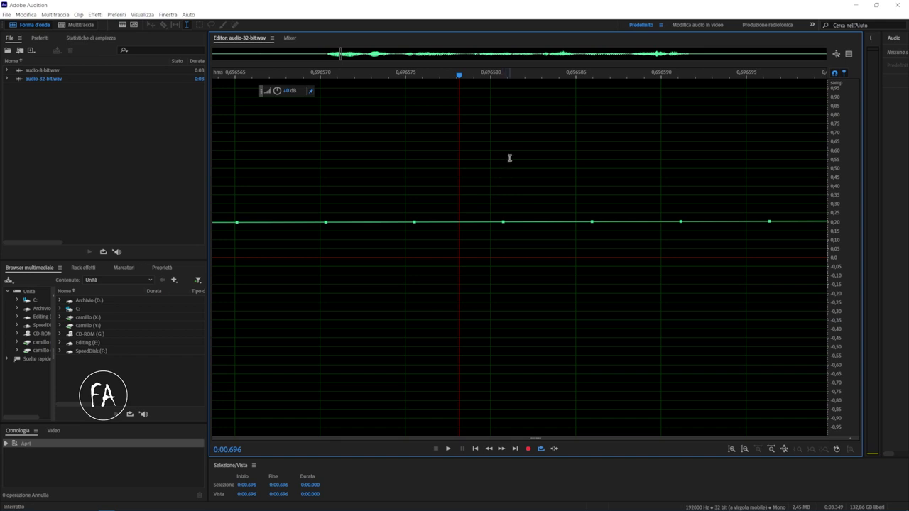
left_click_drag(511, 230, 490, 221)
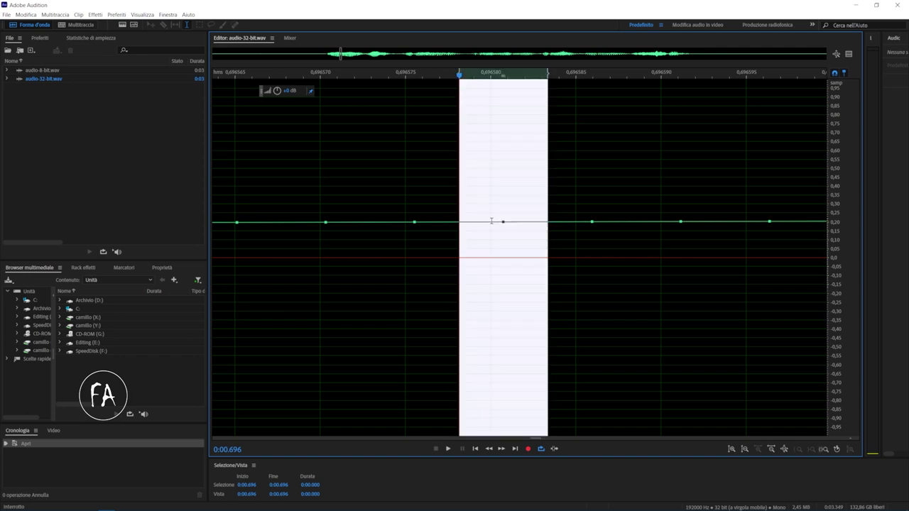
left_click(503, 220)
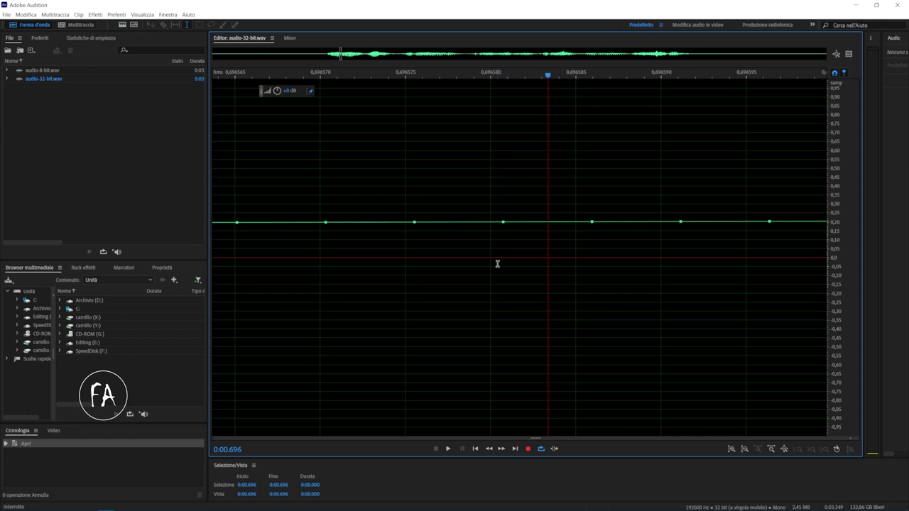
scroll(506, 241, "down", 1)
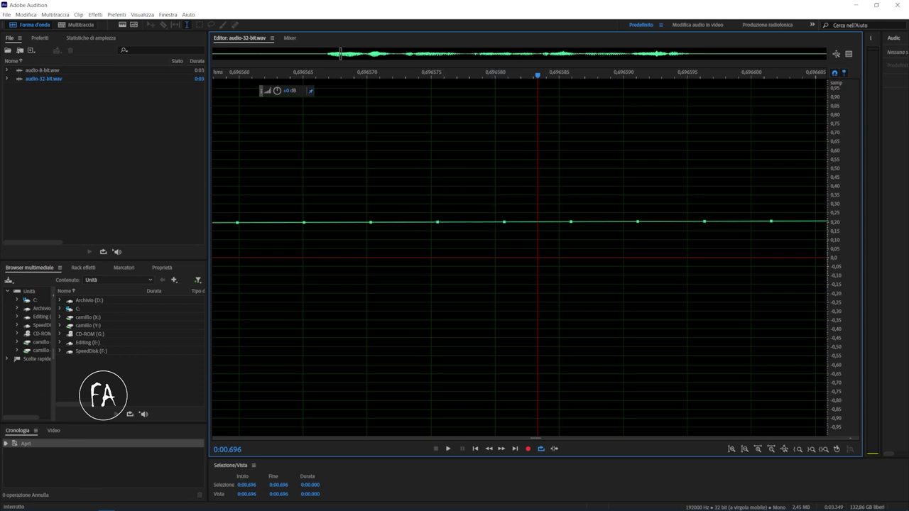
Step: Switch to Audacity and select the entire first audio-32-bit track
mouse_move(181, 504)
left_click(139, 504)
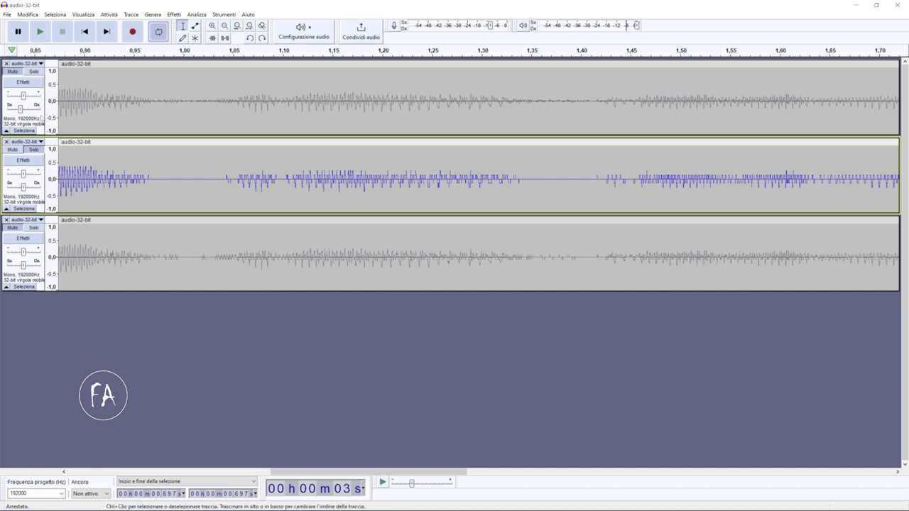
left_click(39, 109)
left_click_drag(39, 108, 22, 108)
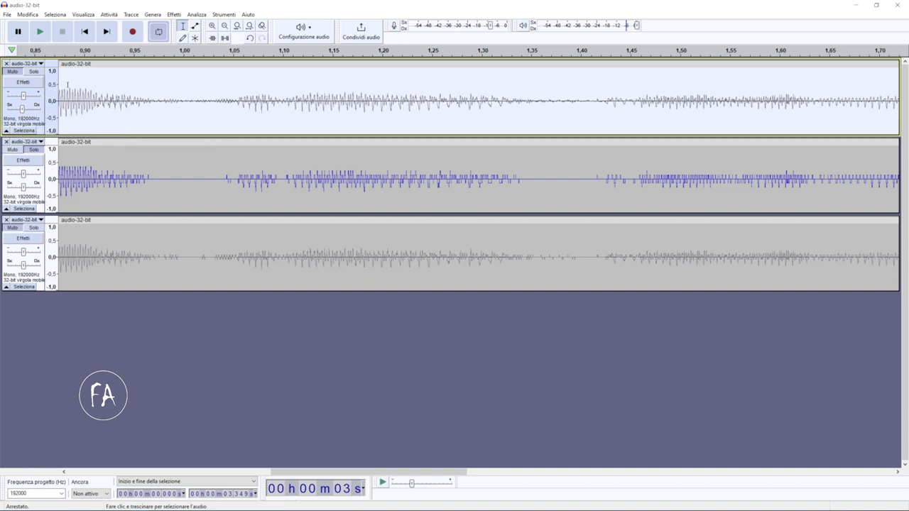
Step: Solo the first audio-32-bit track and play it back
left_click(34, 72)
key("space")
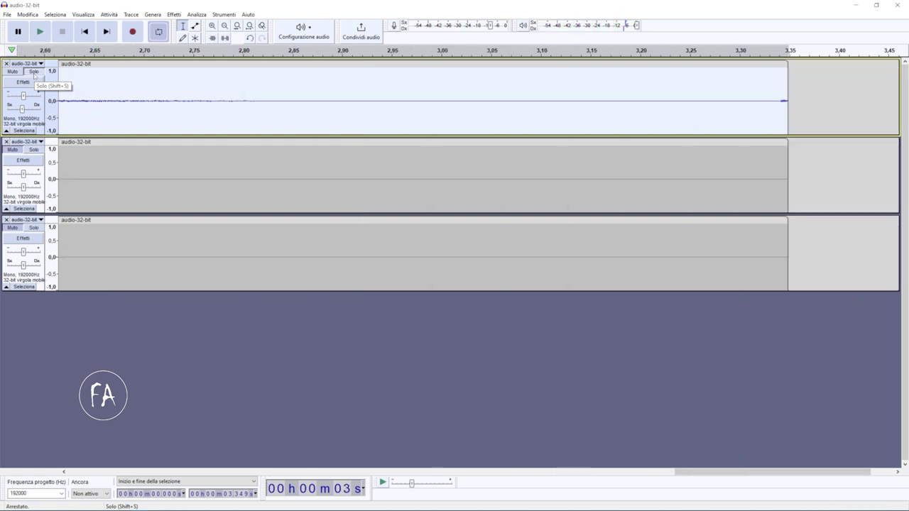
scroll(34, 71, "left", 10)
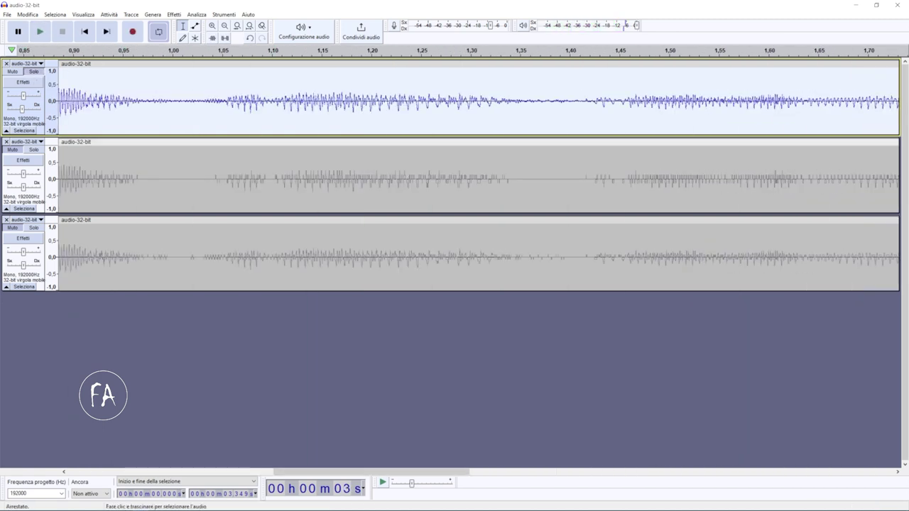
Step: Compare the second and first tracks by selecting about 1.06–1.35 s in the second and about 1.10–1.37 s in the first
left_click(44, 181)
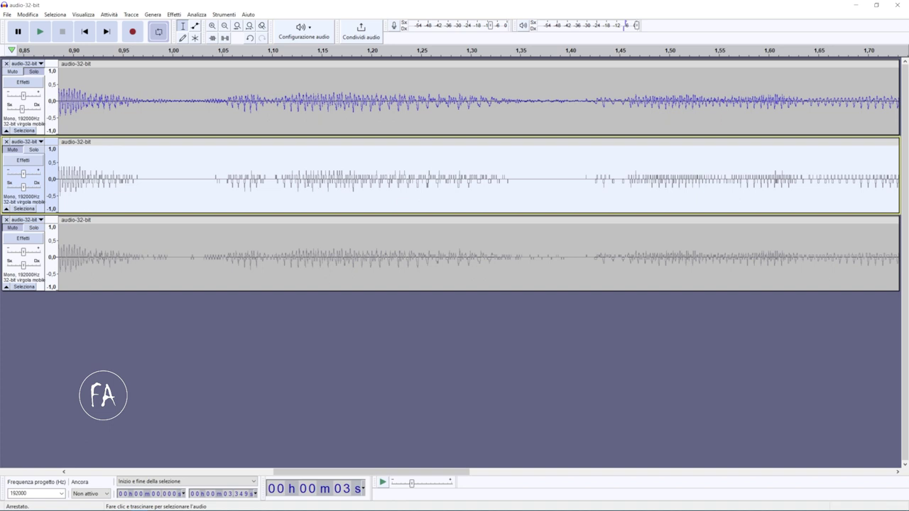
left_click_drag(235, 166, 521, 166)
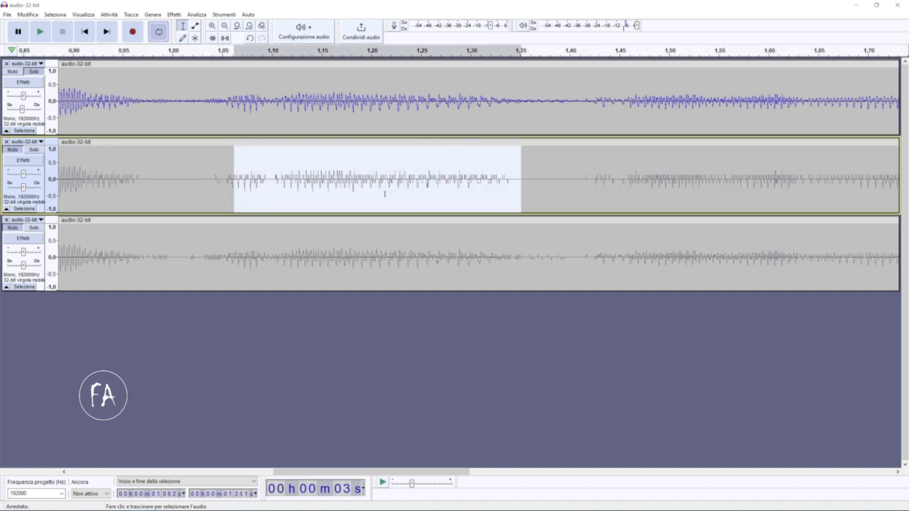
left_click_drag(275, 92, 539, 92)
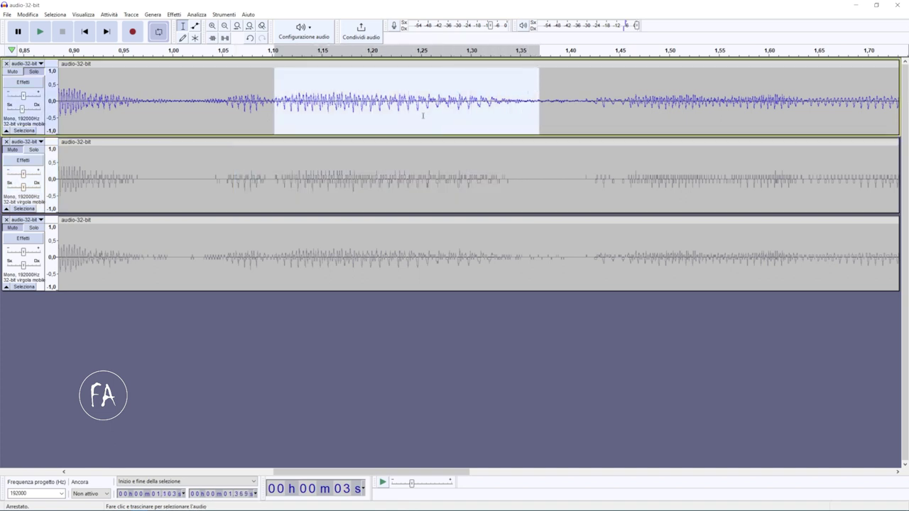
Step: Solo the second audio-32-bit track and play it back from about 1.055 s
left_click(227, 190)
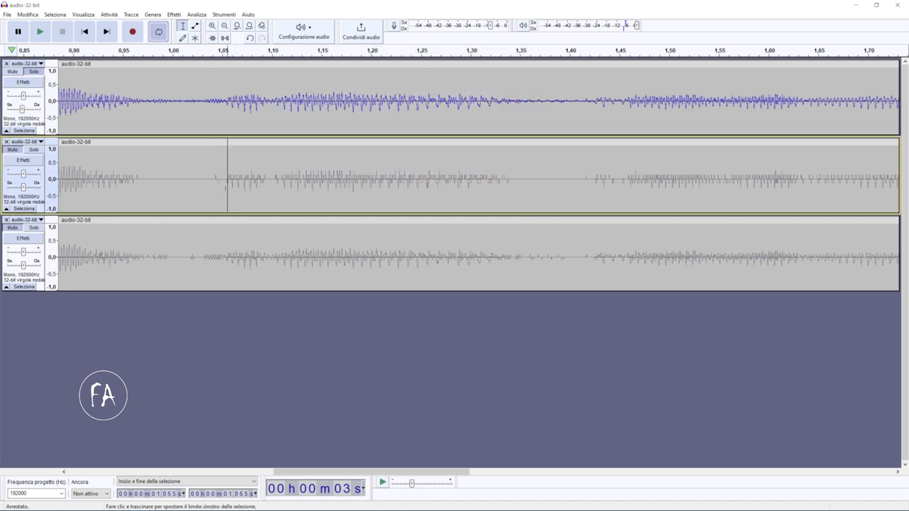
left_click(34, 150)
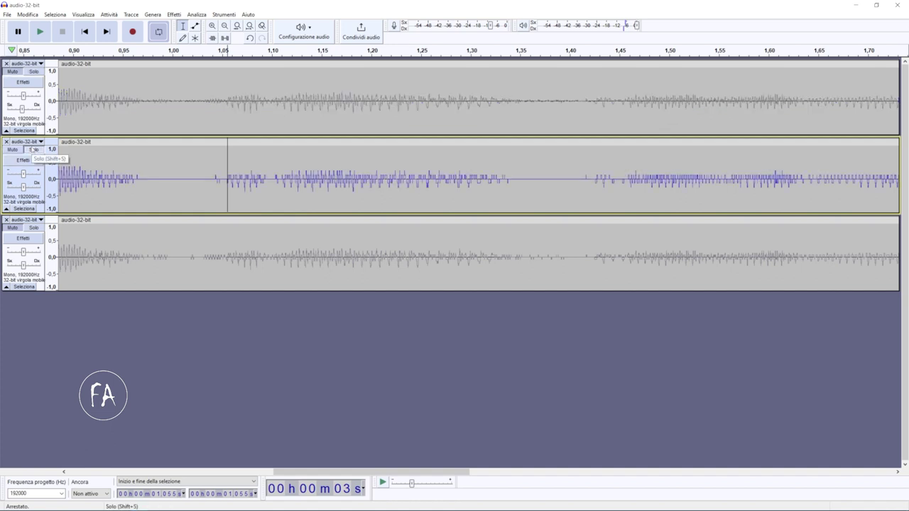
key("space")
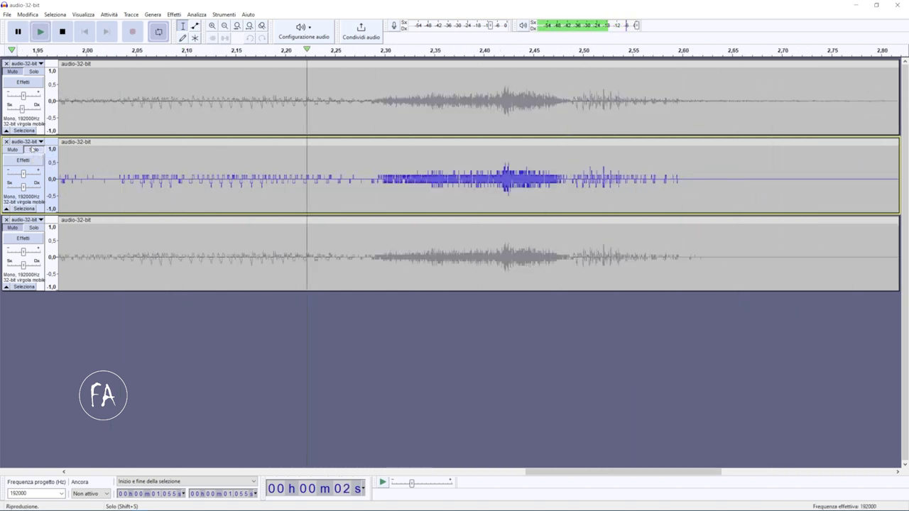
key("space")
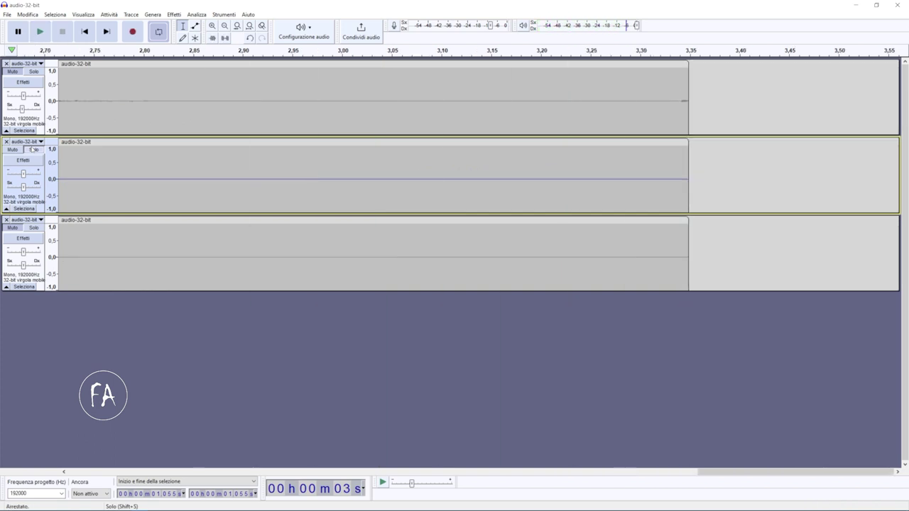
Step: Compare the first two tracks over the whole clip, placing the cursor at about 1.18 s in the first and 0.972 s in the second
left_click(31, 150)
left_click(224, 26)
left_click(224, 26)
left_click(224, 26)
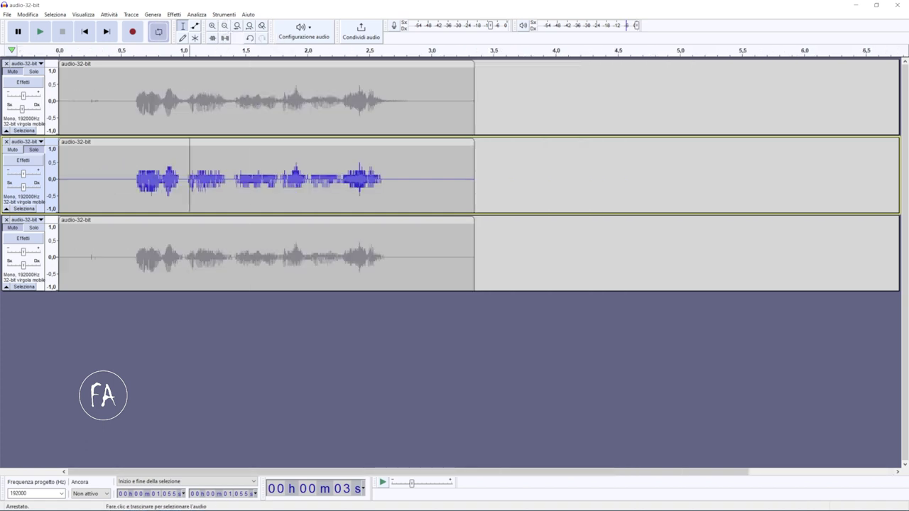
left_click(206, 110)
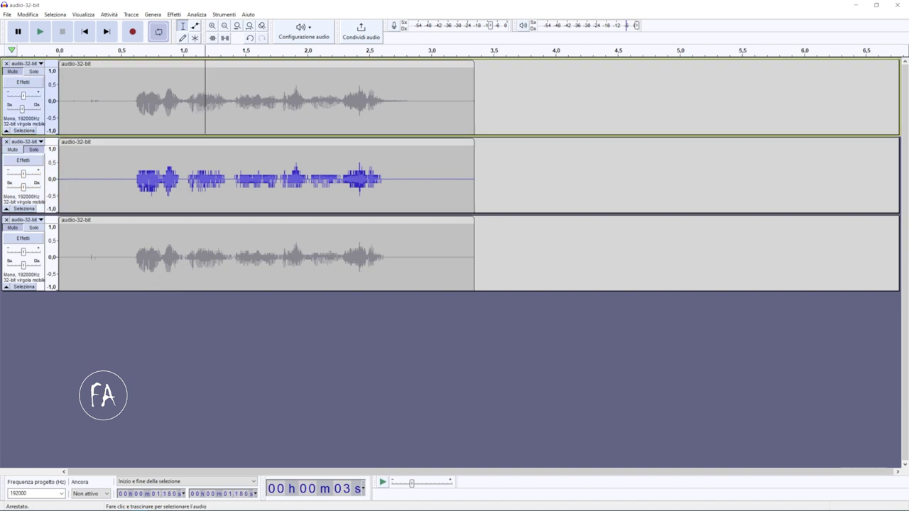
left_click(179, 173)
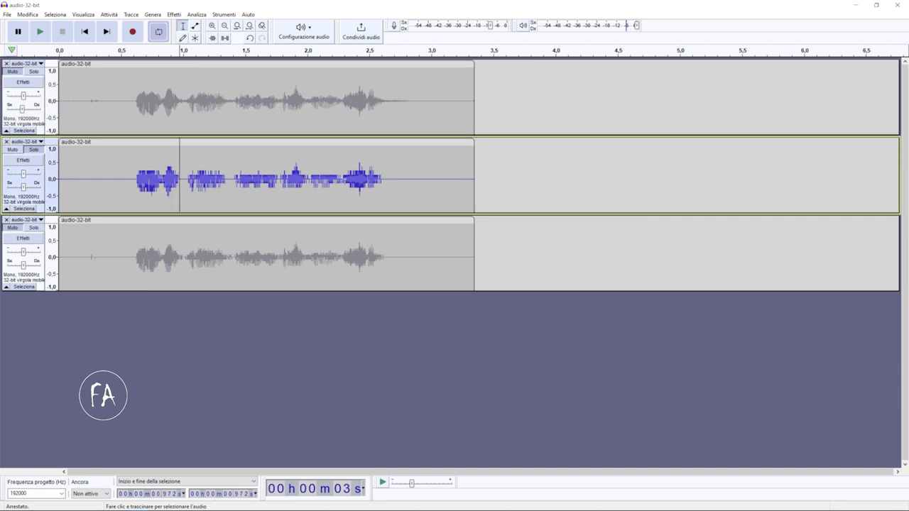
Step: Switch to Adobe Audition and examine the wider audio-32-bit.wav waveform around 0.696 s
mouse_move(110, 506)
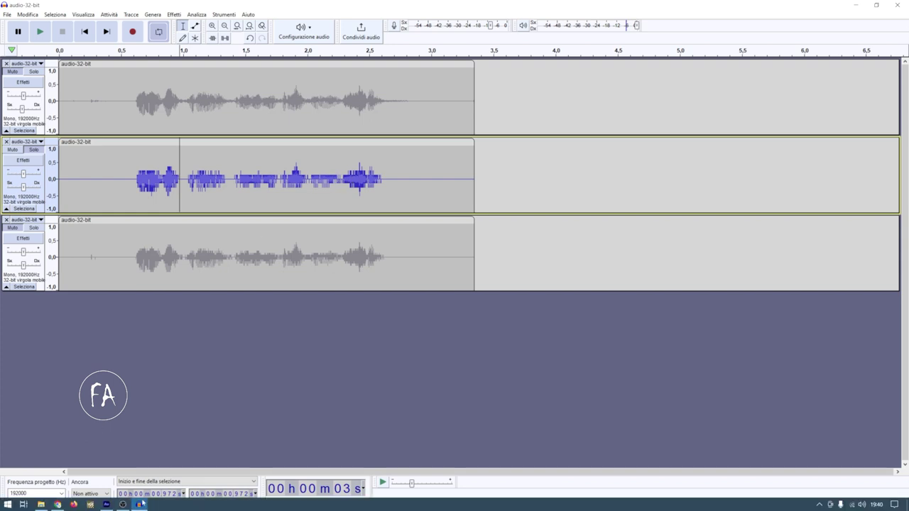
left_click(108, 504)
left_click(401, 218)
scroll(402, 219, "down", 12)
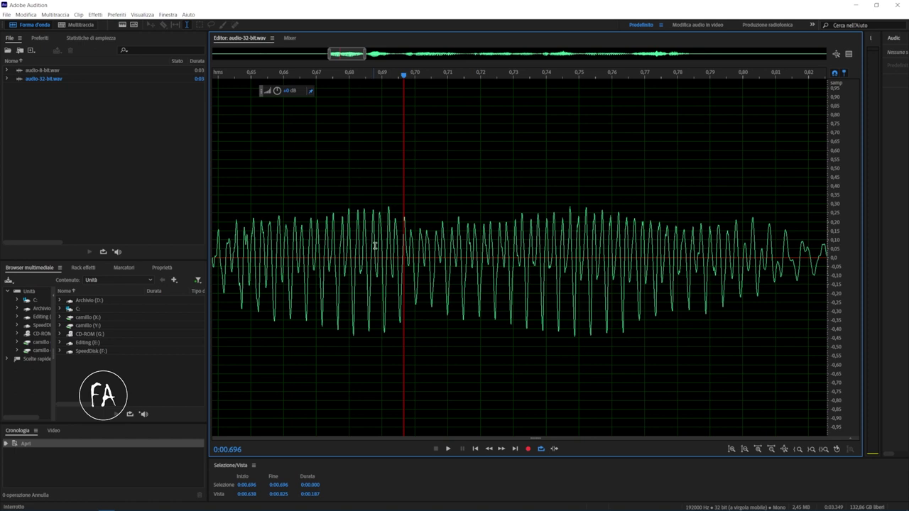
scroll(397, 217, "down", 5)
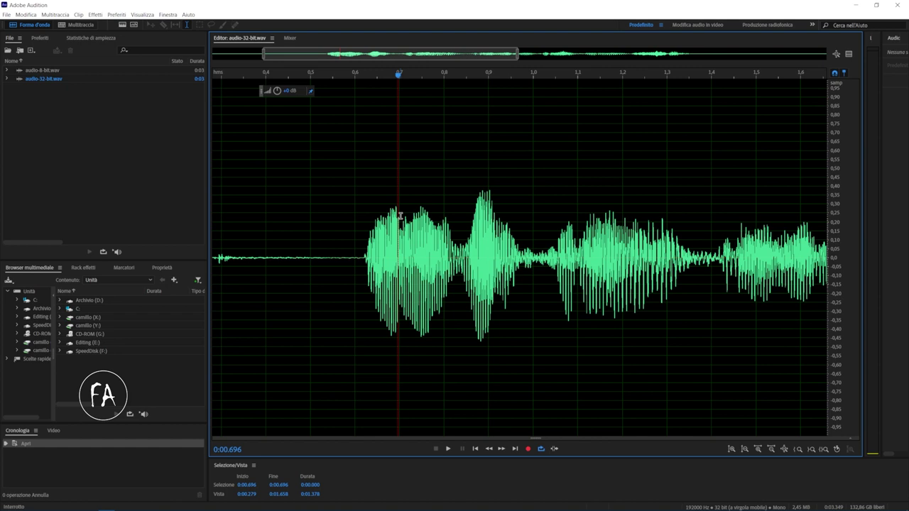
Step: Close both audio-8-bit.wav and audio-32-bit.wav
left_click(74, 100)
key("ctrl+a")
key("Delete")
Step: Open test-16-bit.wav and test-32-bit.wav together from the Editing (E:) drive
key("ctrl+o")
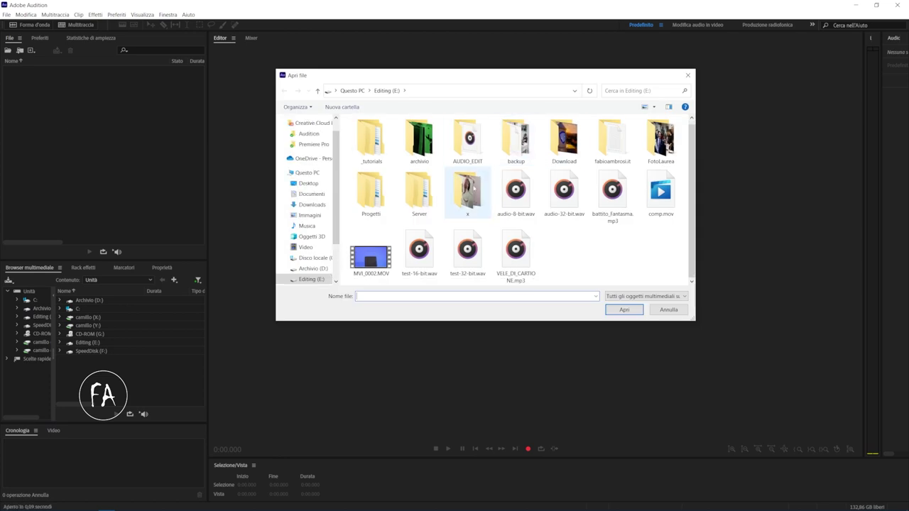
left_click(426, 263)
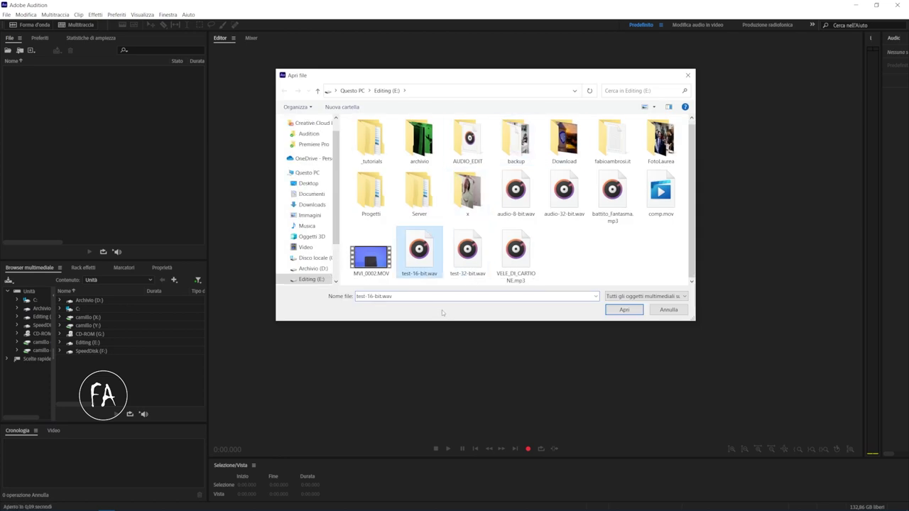
left_click(465, 255, "ctrl")
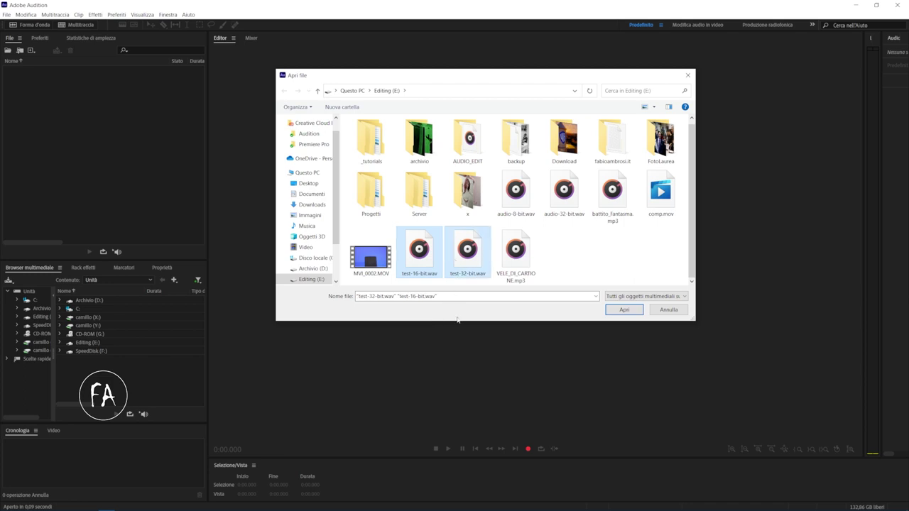
left_click(621, 309)
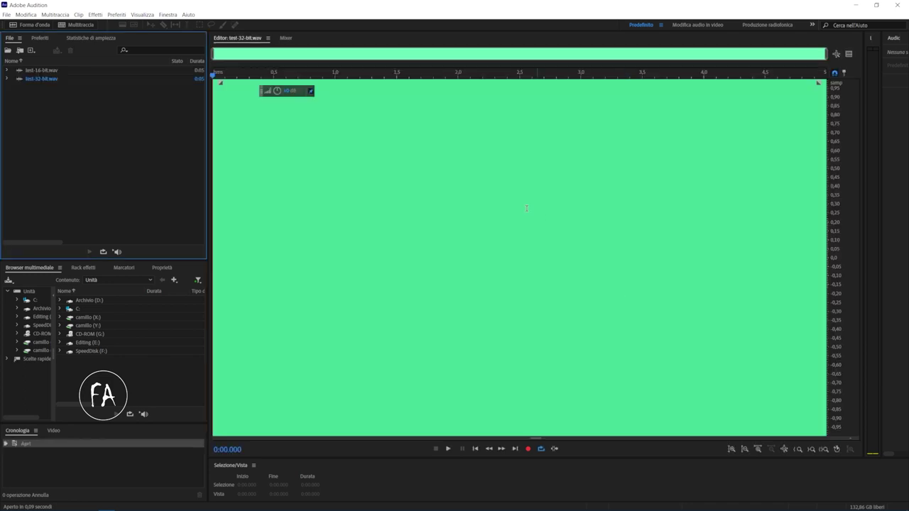
Step: Display test-16-bit.wav in the editor, put the playhead at 1.560 s and examine the wave cycles around 1.66 s
double_click(15, 71)
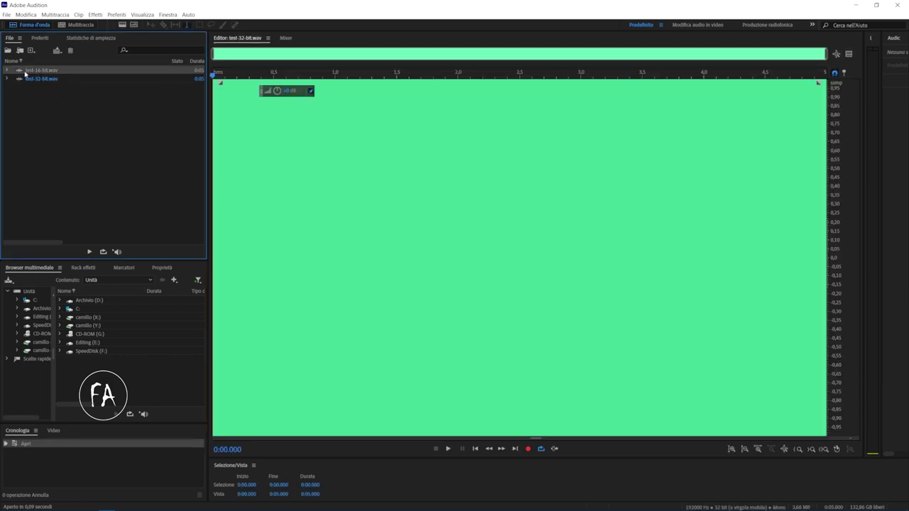
left_click(405, 210)
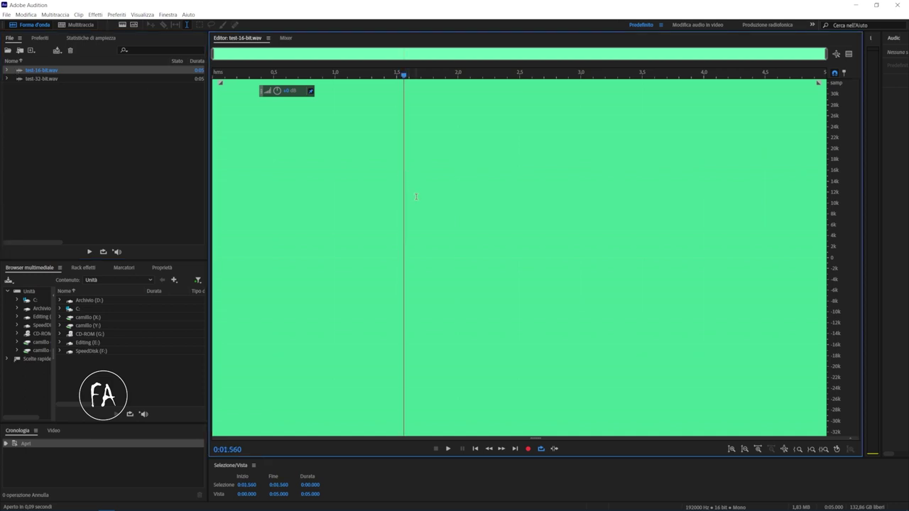
scroll(419, 210, "up", 10)
scroll(422, 210, "up", 5)
scroll(465, 142, "down", 5)
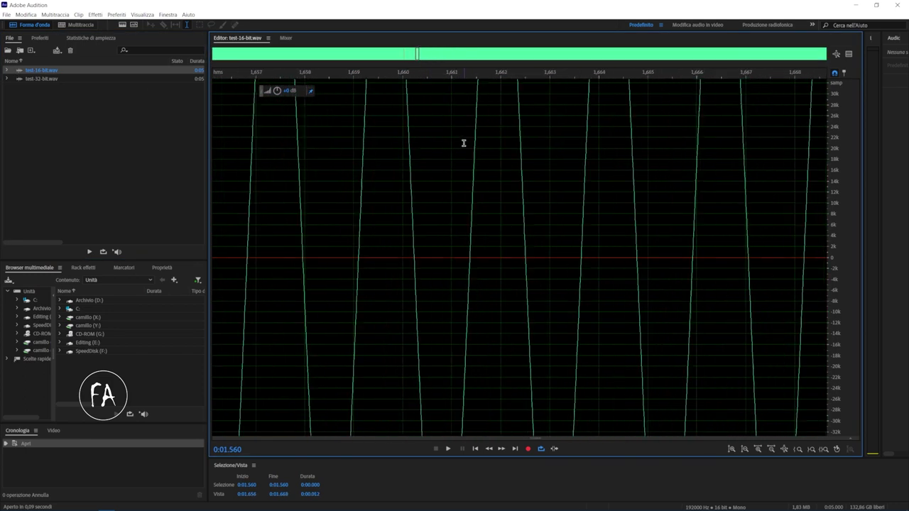
scroll(456, 173, "down", 5)
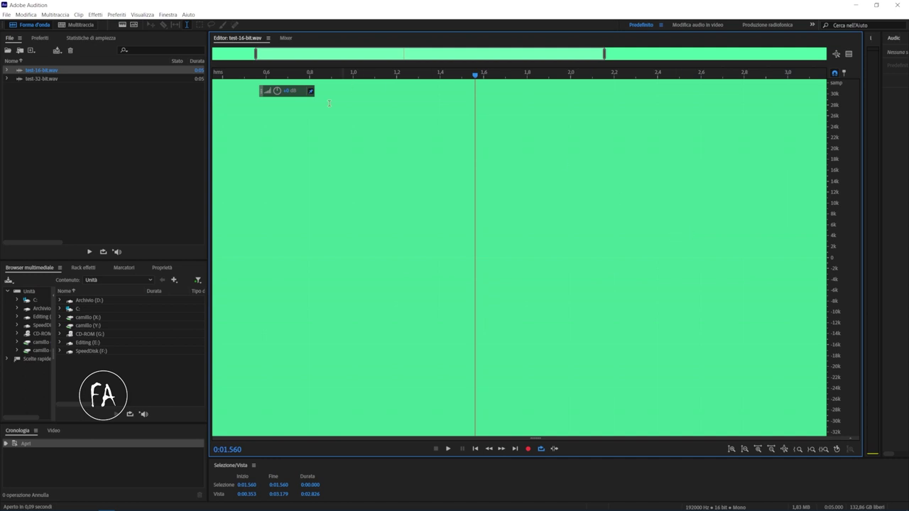
Step: Play short passages of test-16-bit.wav from 1.560 s and of test-32-bit.wav from about 1.5 s
key("space")
key("space")
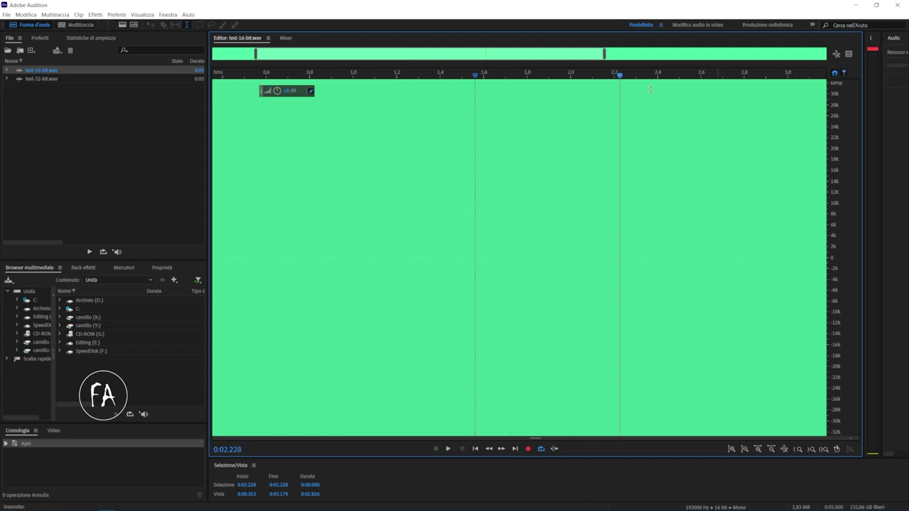
double_click(21, 79)
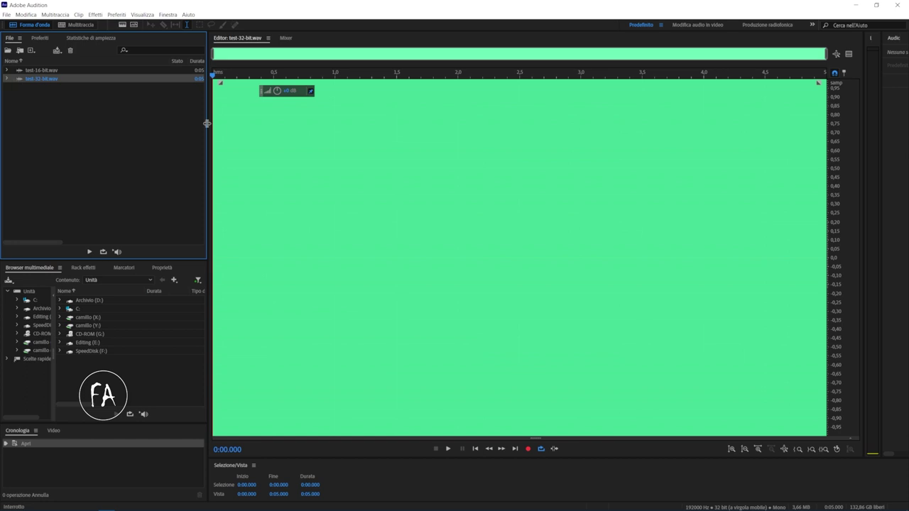
key("space")
key("space")
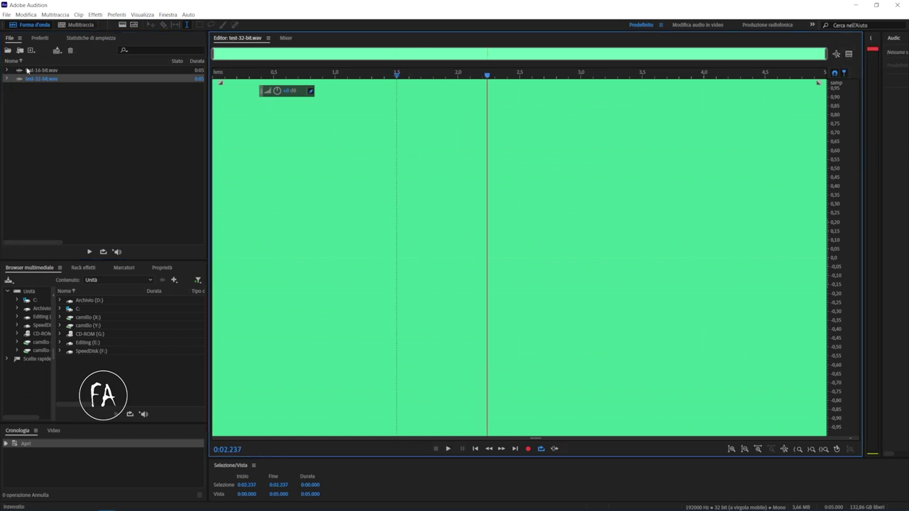
Step: Display test-16-bit.wav and lower its overall amplitude until the peaks sit at about 20k
left_click(26, 70)
double_click(18, 71)
scroll(480, 164, "up", 5)
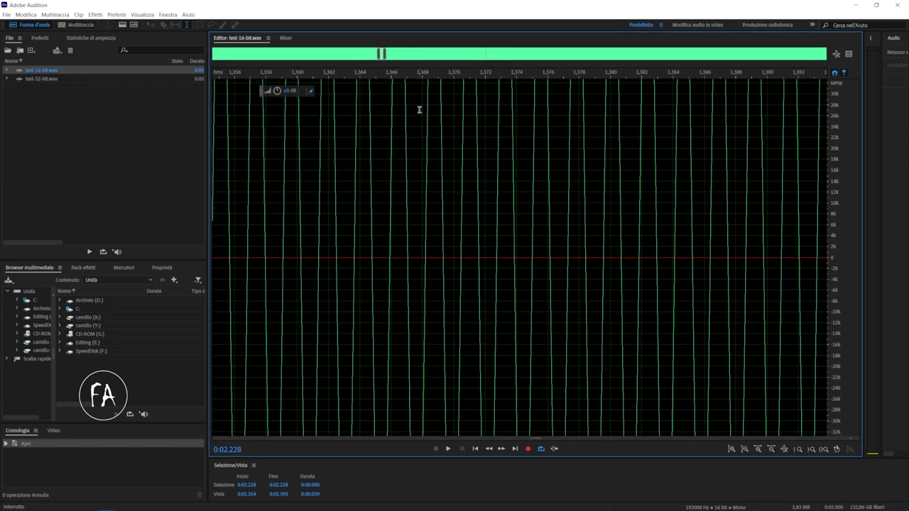
left_click_drag(278, 91, 281, 97)
Step: Examine the wave crest around 1.3665 s in test-16-bit.wav by selecting across it, and leave the playhead near 1.3668 s
left_click_drag(391, 153, 410, 155)
scroll(411, 158, "up", 4)
scroll(411, 157, "up", 1)
left_click(341, 159)
left_click_drag(284, 149, 397, 150)
left_click(313, 144)
left_click_drag(284, 142, 365, 119)
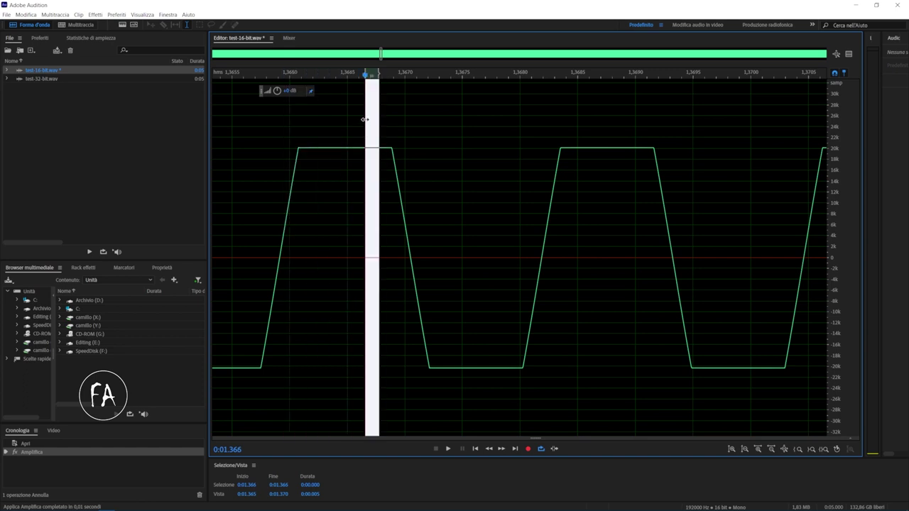
left_click(347, 125)
left_click(283, 142)
left_click_drag(291, 139, 416, 146)
left_click(379, 135)
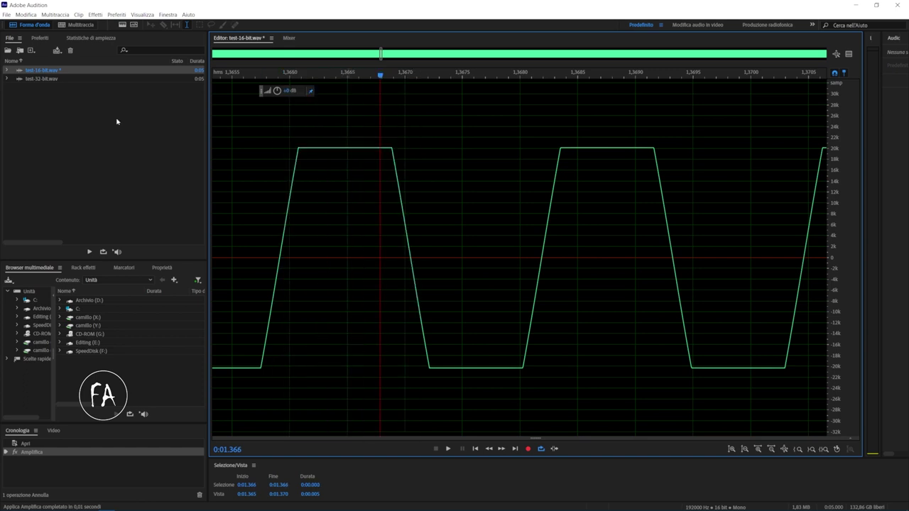
Step: Display test-32-bit.wav and lower its overall amplitude until the peaks sit at about 0.40
left_click(38, 134)
double_click(14, 79)
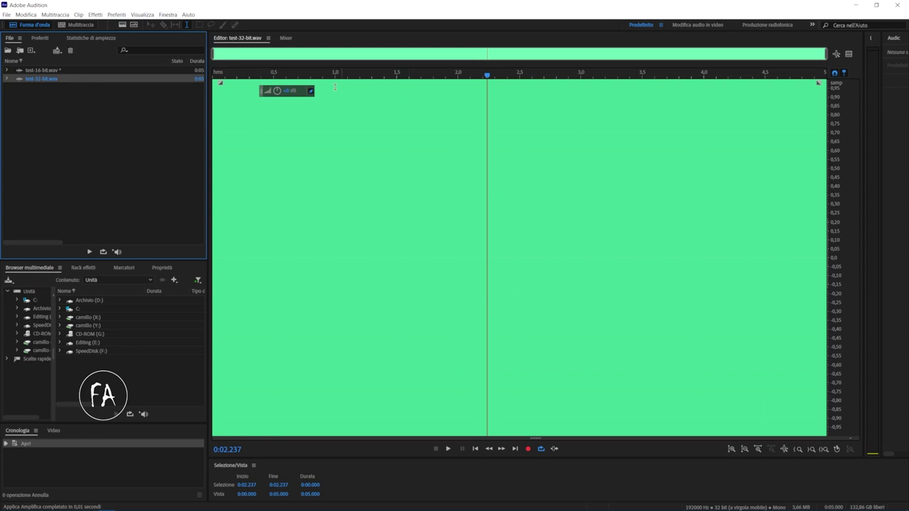
scroll(337, 139, "up", 10)
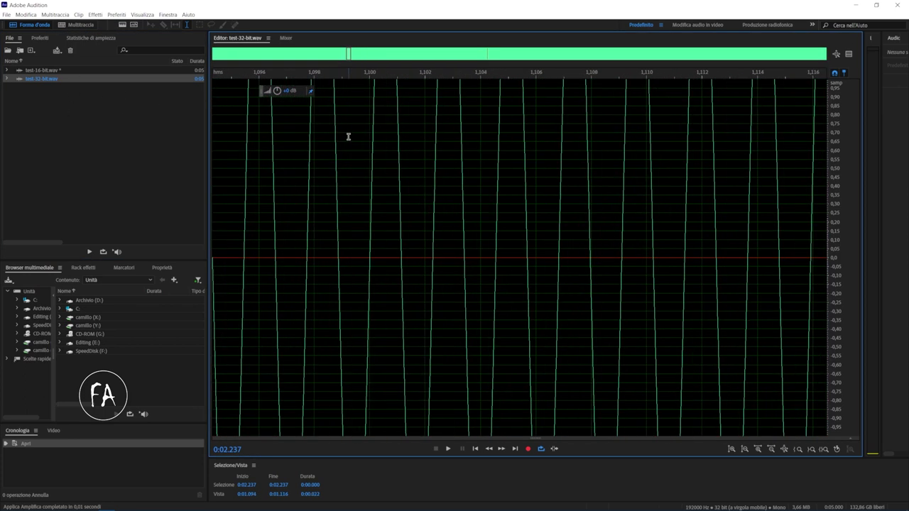
left_click_drag(274, 90, 247, 96)
Step: Examine the half wave from about 1.1000 to 1.1011 s in test-32-bit.wav by selecting across it, and place the playhead on its crest
scroll(381, 195, "down", 2)
scroll(381, 199, "up", 8)
left_click_drag(344, 201, 504, 205)
left_click_drag(296, 197, 526, 202)
left_click(406, 205)
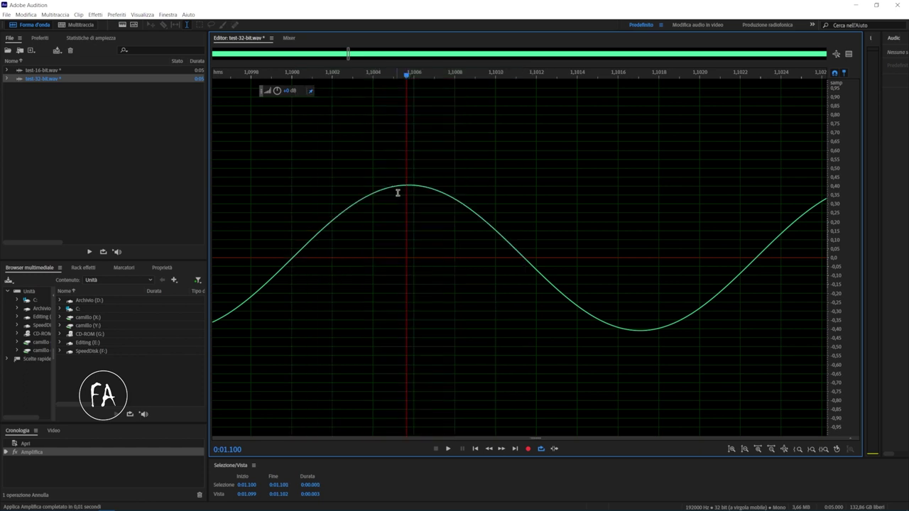
Step: Examine the crest near 1.1006 s in test-32-bit.wav up close and compare it with the neighbouring wave cycles
scroll(409, 184, "up", 6)
left_click_drag(385, 184, 402, 184)
scroll(402, 184, "down", 6)
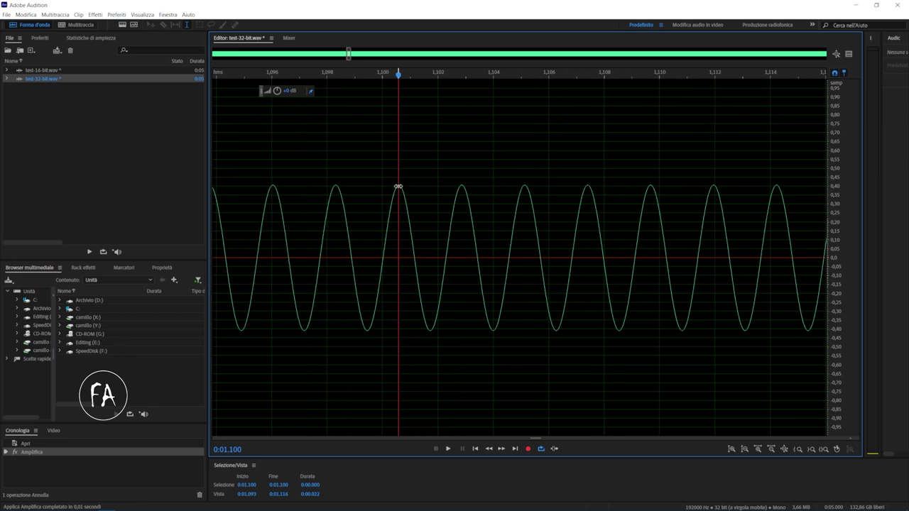
left_click(419, 209)
left_click_drag(383, 201, 404, 188)
left_click(82, 137)
left_click(535, 170)
left_click(439, 180)
left_click(370, 154)
left_click(438, 157)
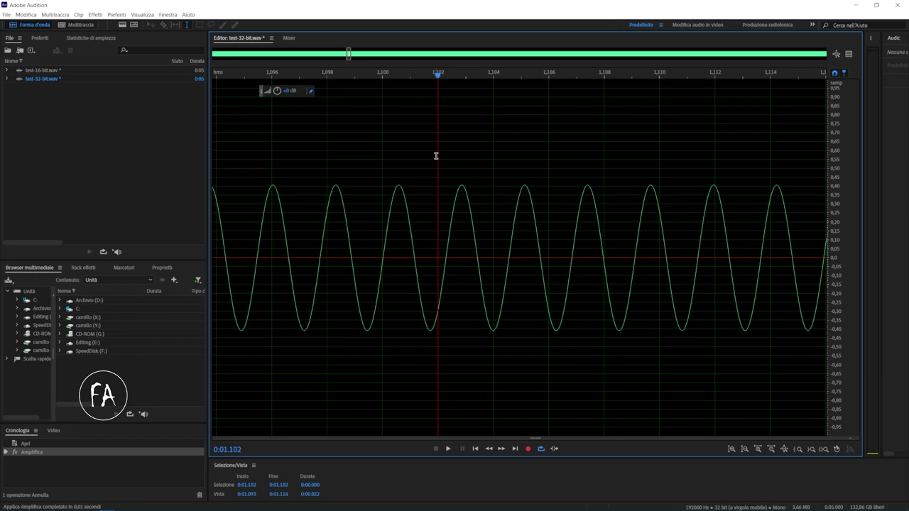